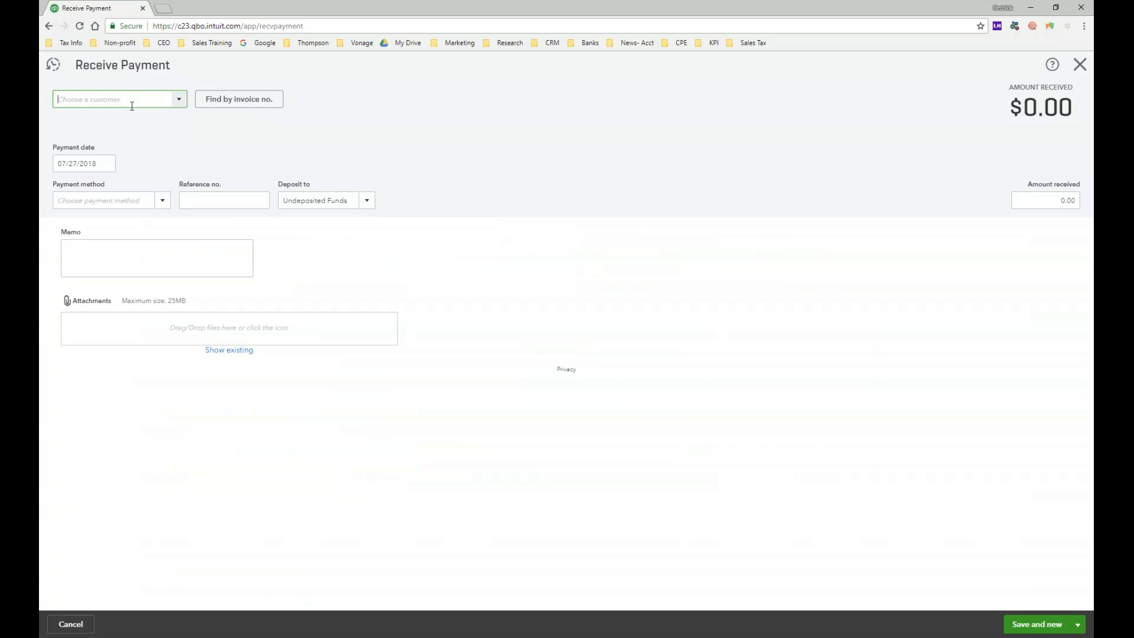
# Step: Select Amy's Bird Sanctuary as the paying customer and set the payment method to Cash
pyautogui.write('am')
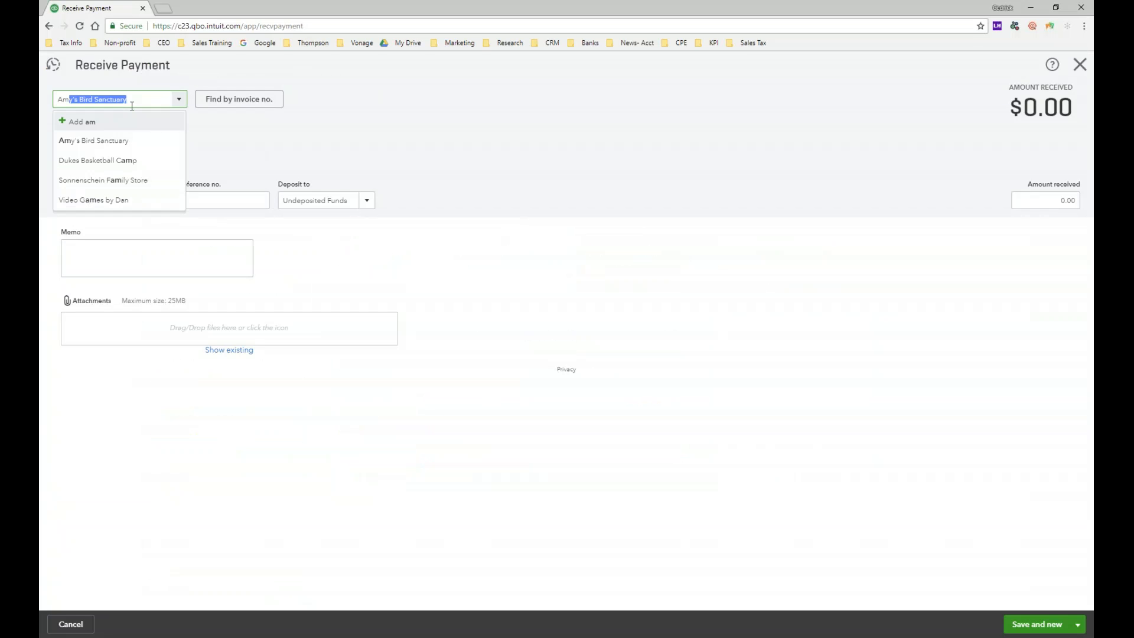
pyautogui.click(118, 140)
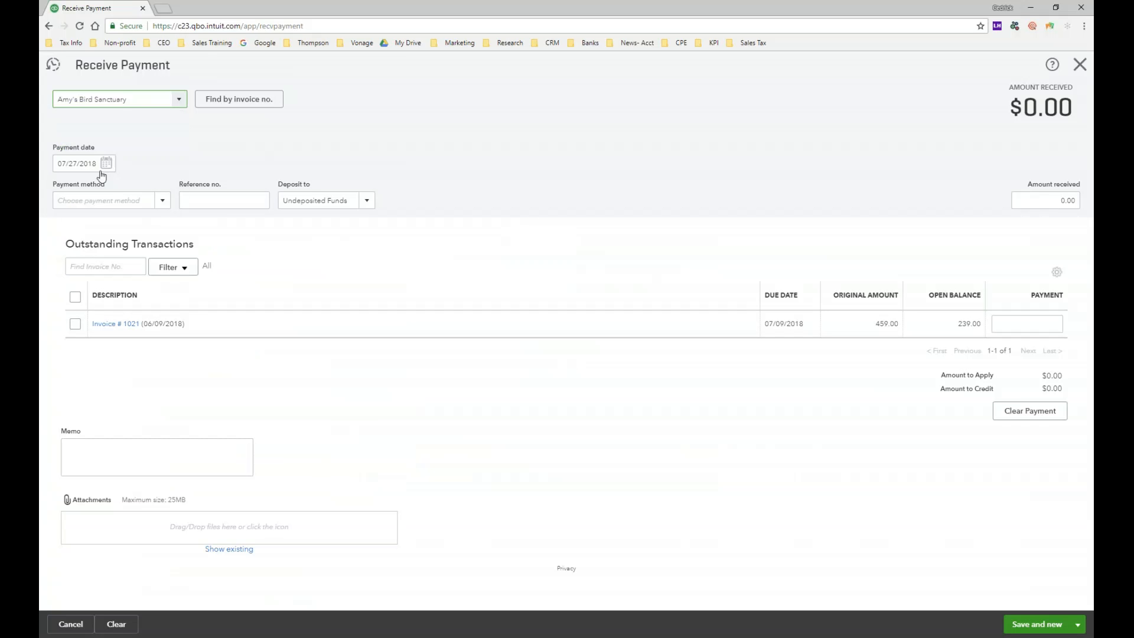
pyautogui.click(163, 201)
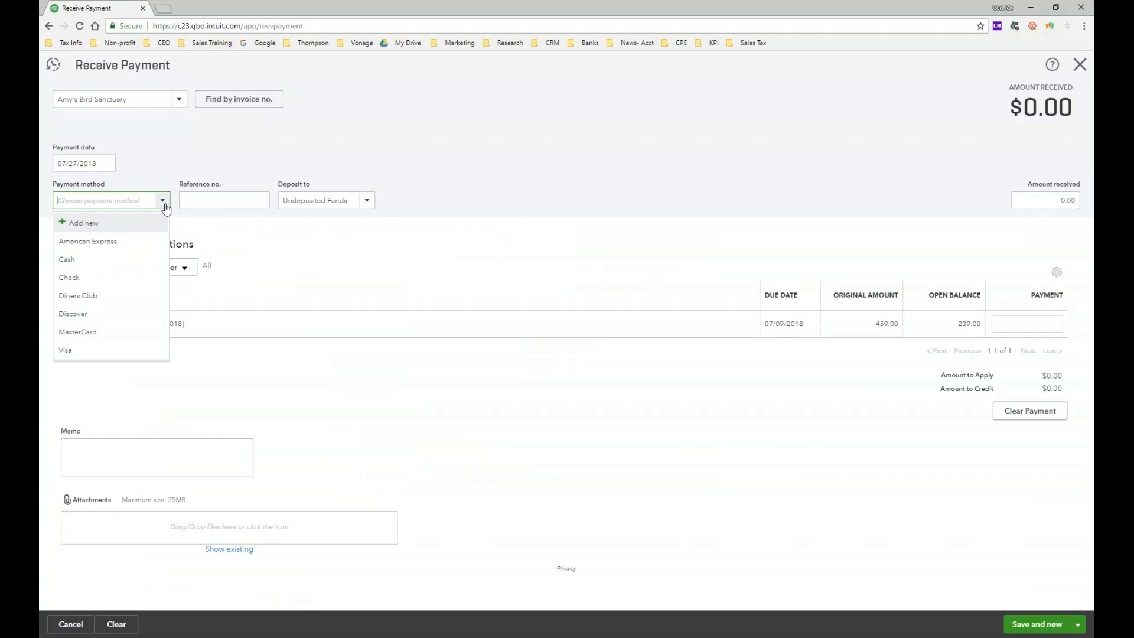
pyautogui.click(129, 243)
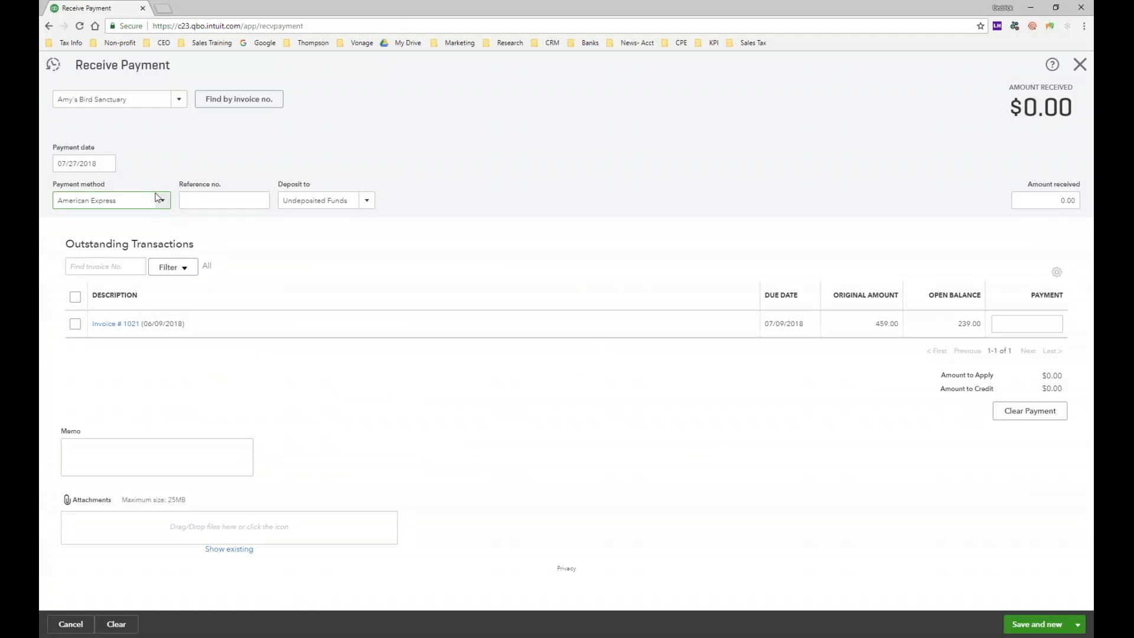
pyautogui.click(163, 201)
pyautogui.click(106, 259)
pyautogui.click(155, 204)
pyautogui.click(94, 277)
pyautogui.click(160, 203)
pyautogui.click(88, 266)
# Step: Look through the accounts the payment can be deposited to, leaving the selection as it is
pyautogui.click(364, 206)
pyautogui.click(365, 204)
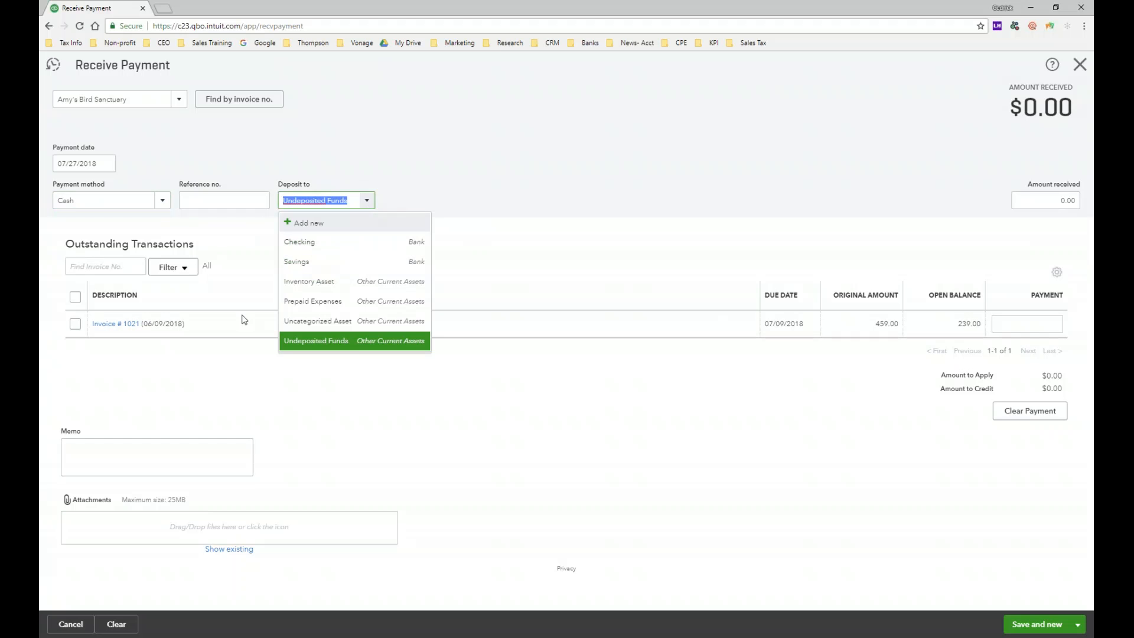
pyautogui.click(497, 223)
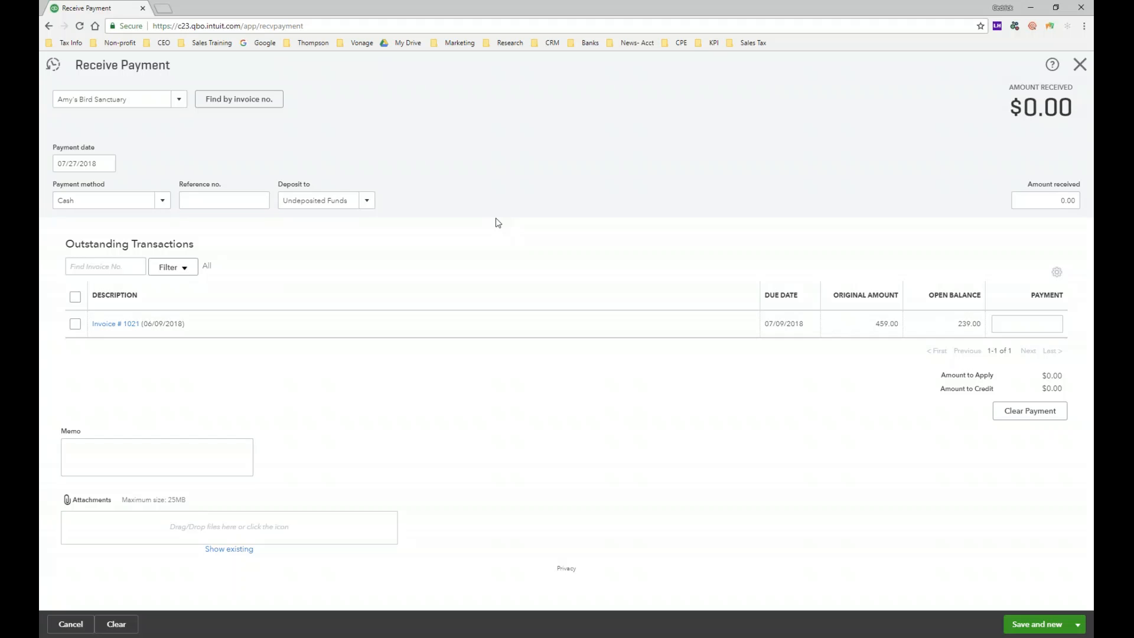
# Step: Enter 250 as the amount received for the customer payment
pyautogui.click(1035, 194)
pyautogui.write('250')
pyautogui.click(880, 255)
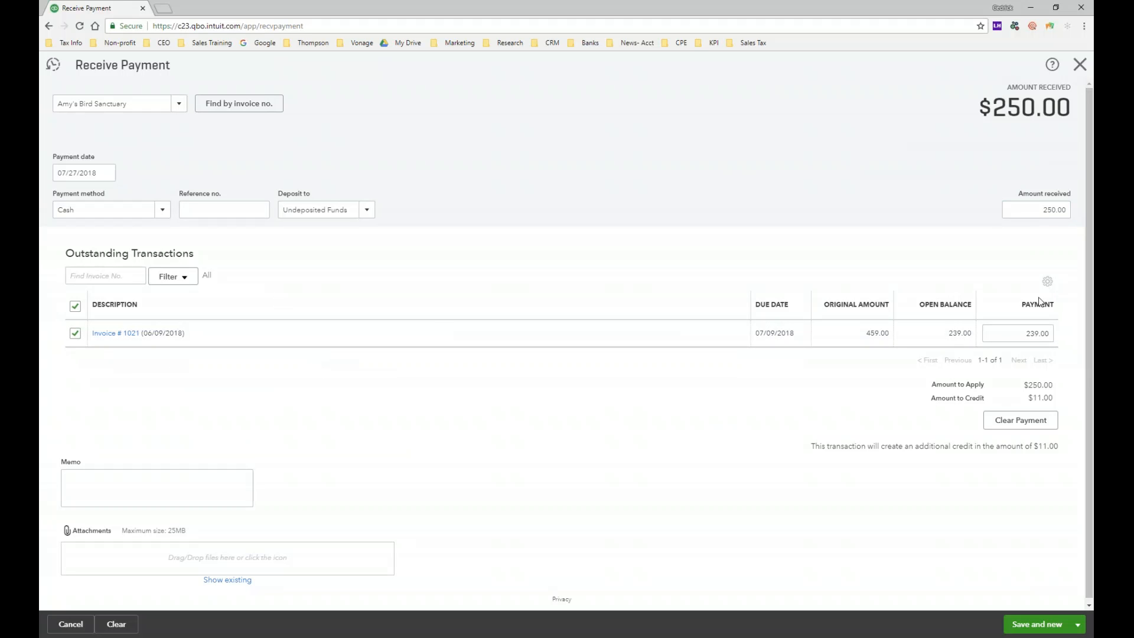
# Step: Set the amount received for the customer payment to 239
pyautogui.doubleClick(1031, 210)
pyautogui.write('239')
pyautogui.click(945, 265)
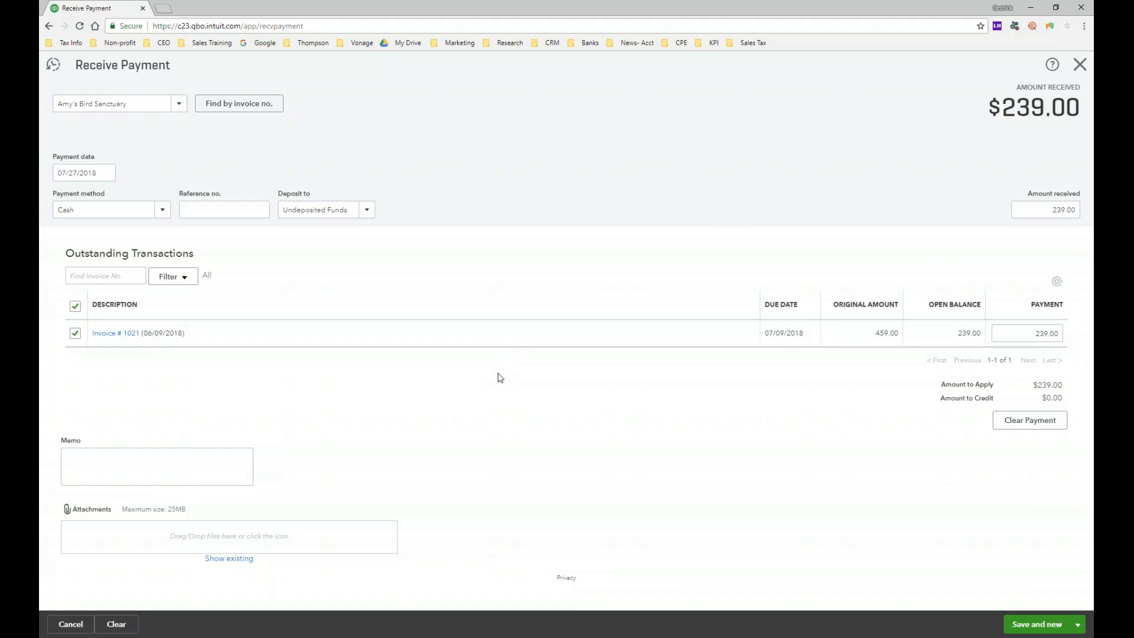
# Step: Clear and reselect the outstanding invoice dated 06/09/2018 for this payment, and save and close the payment
pyautogui.click(80, 337)
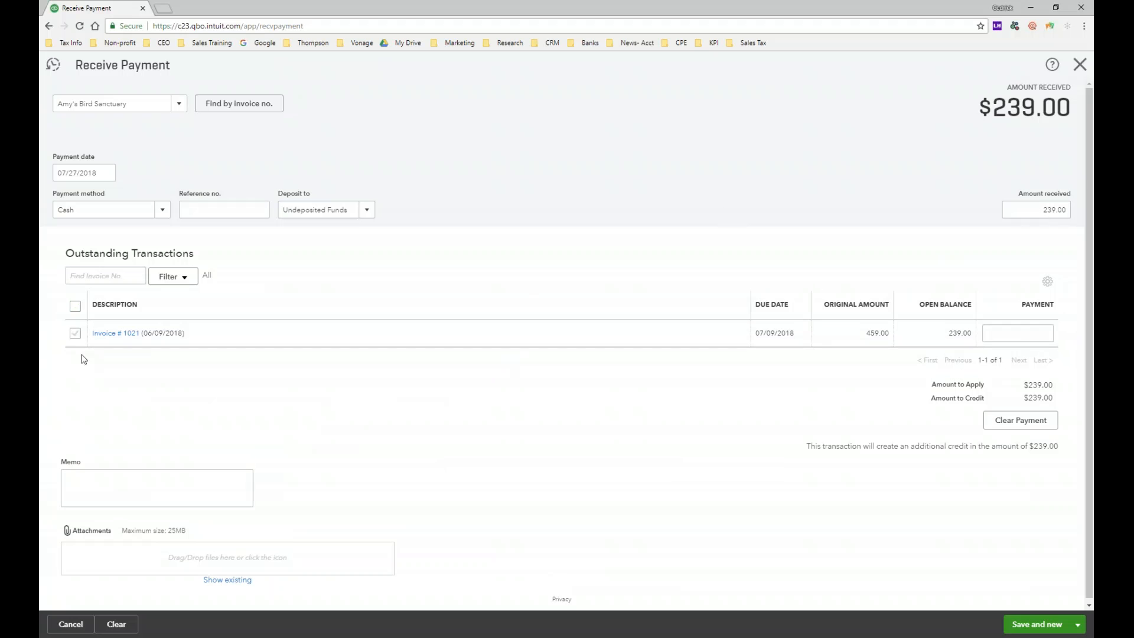
pyautogui.click(75, 335)
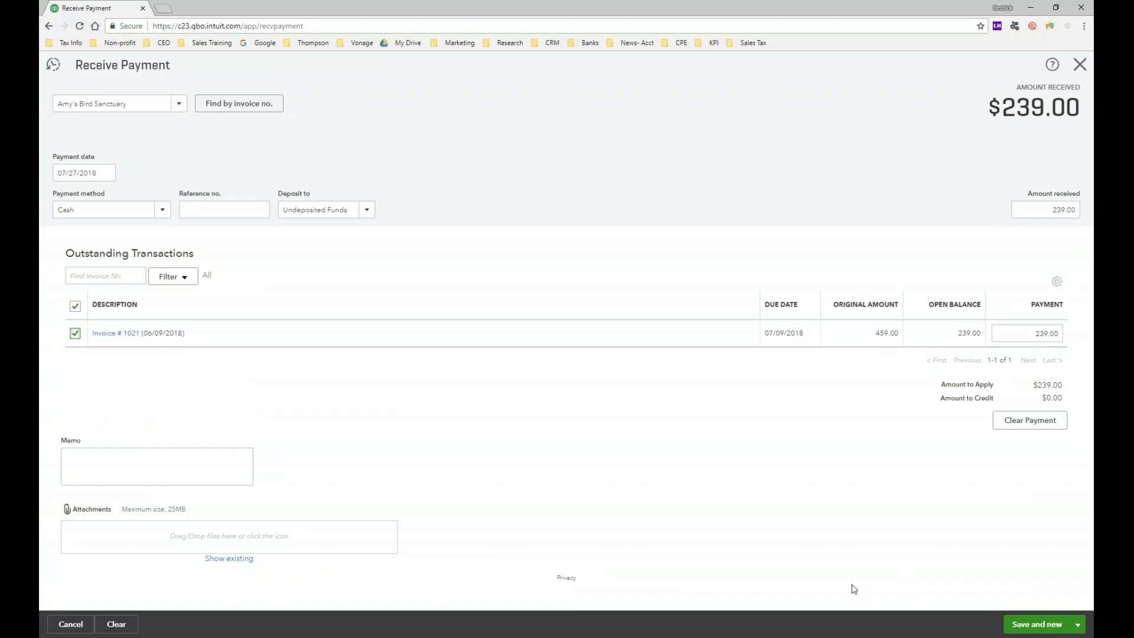
pyautogui.click(1083, 632)
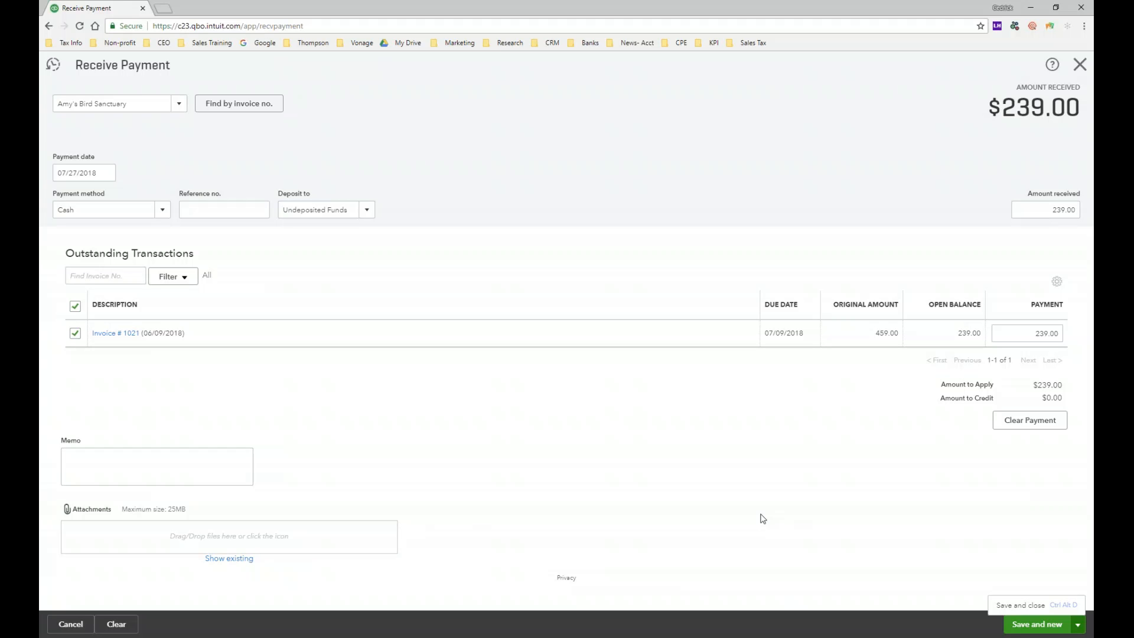
pyautogui.click(1029, 609)
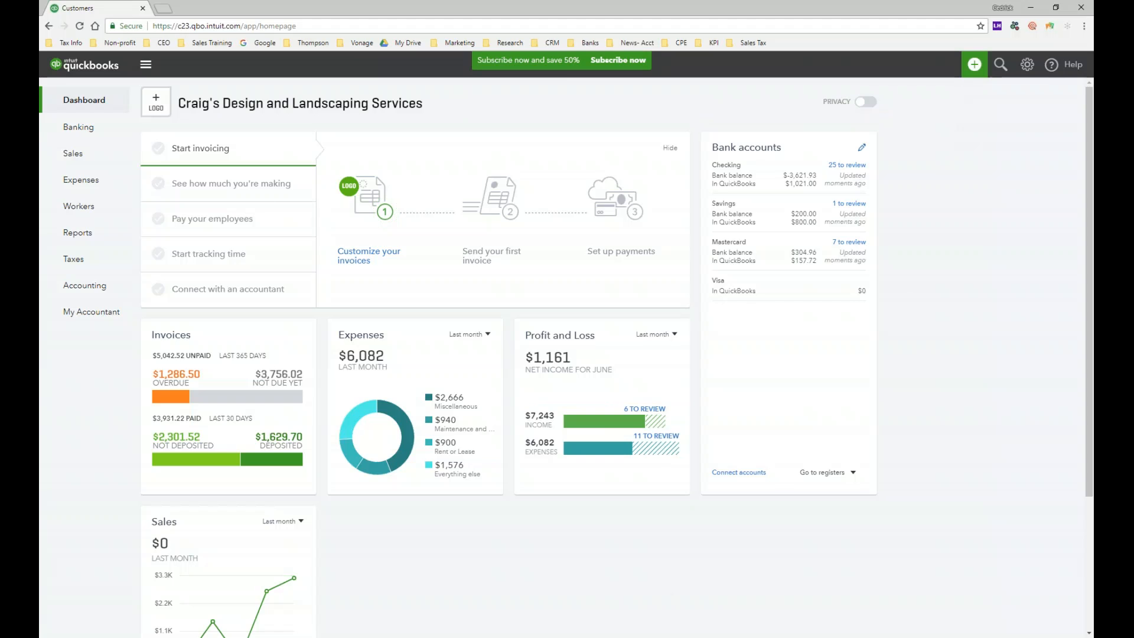
# Step: Create a new bank deposit and include the payment from Amy's Bird Sanctuary in it
pyautogui.click(974, 65)
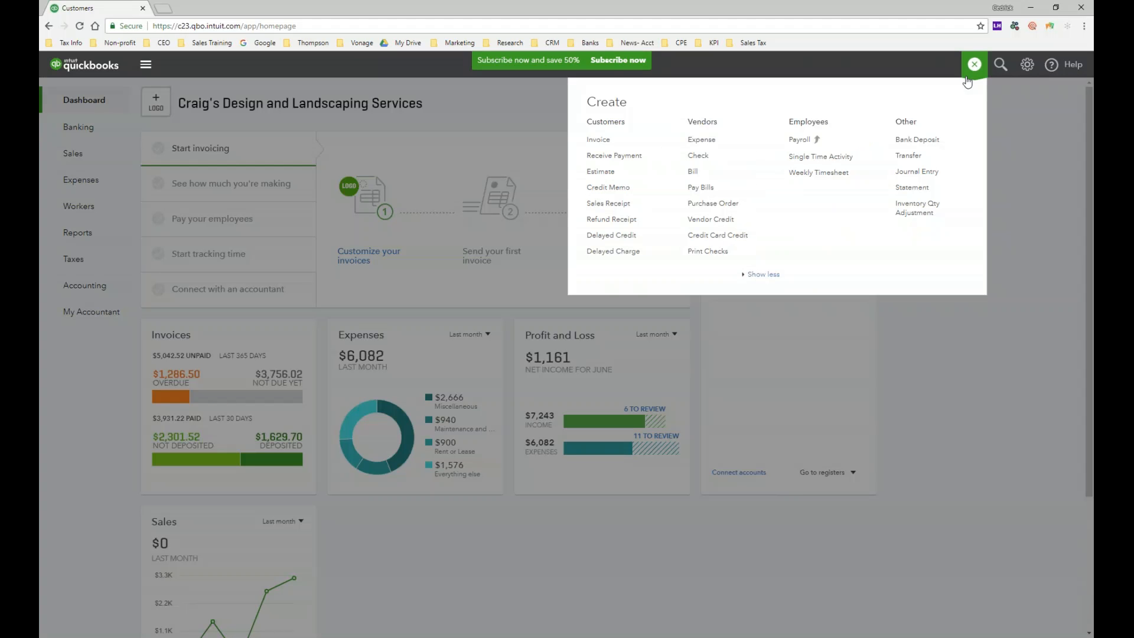
pyautogui.click(917, 140)
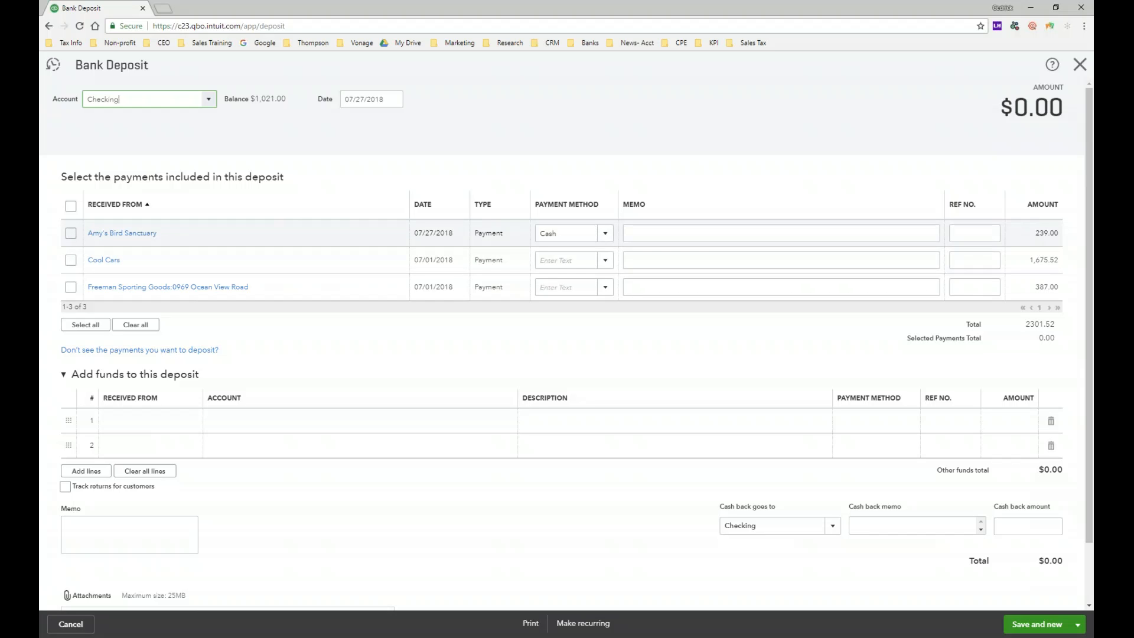
pyautogui.click(685, 231)
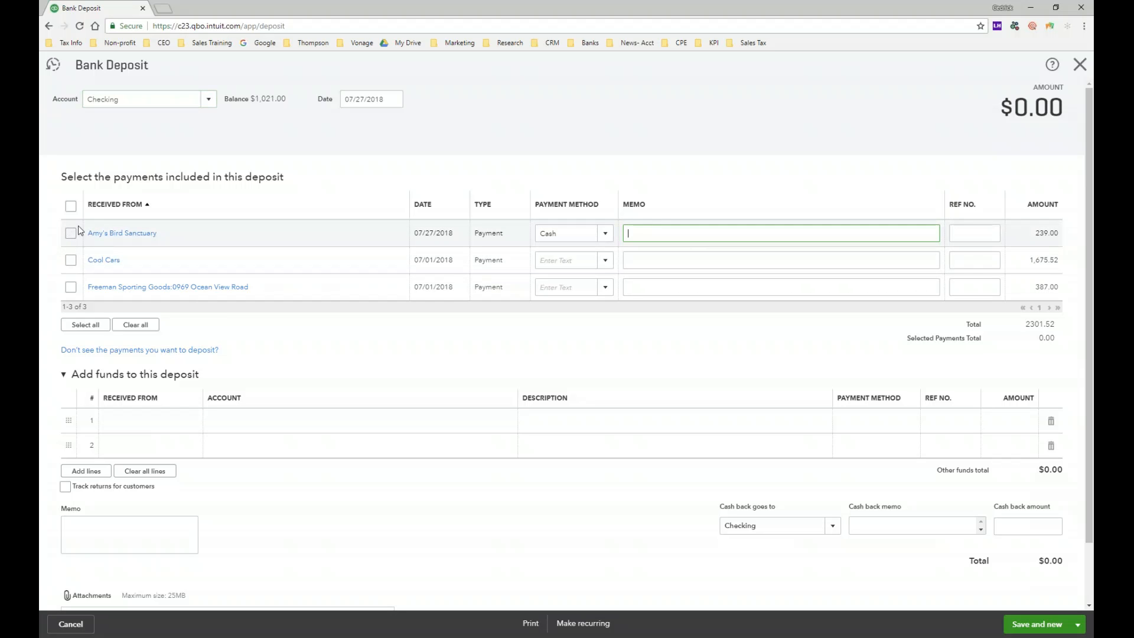
pyautogui.click(71, 233)
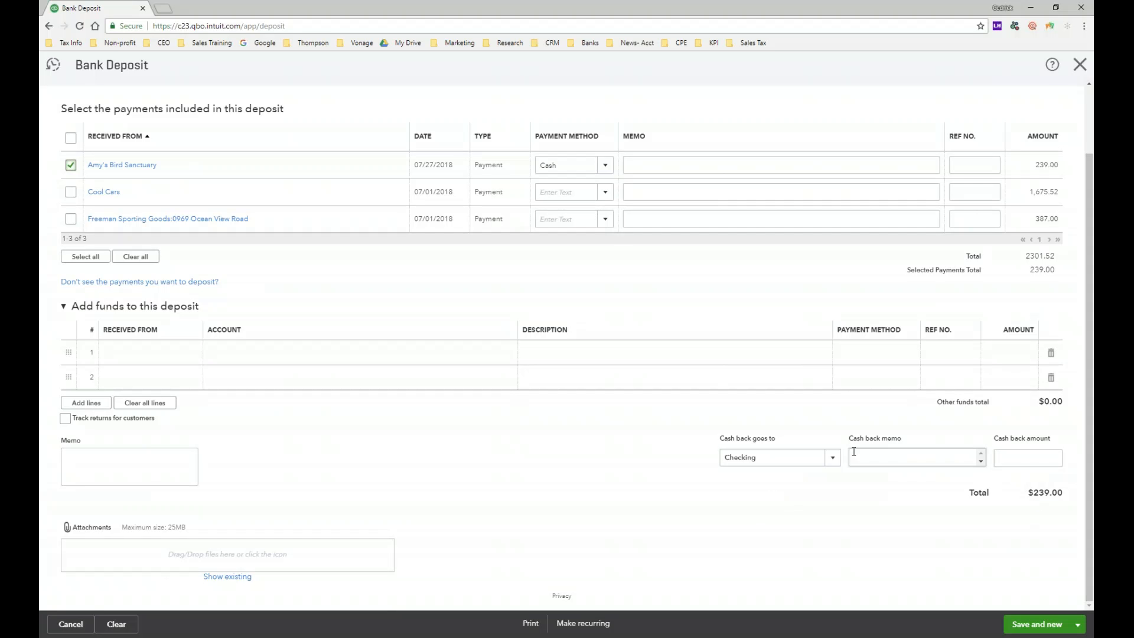
# Step: Examine the deposit's cash back account choices and cash back amount without changing them
pyautogui.click(837, 466)
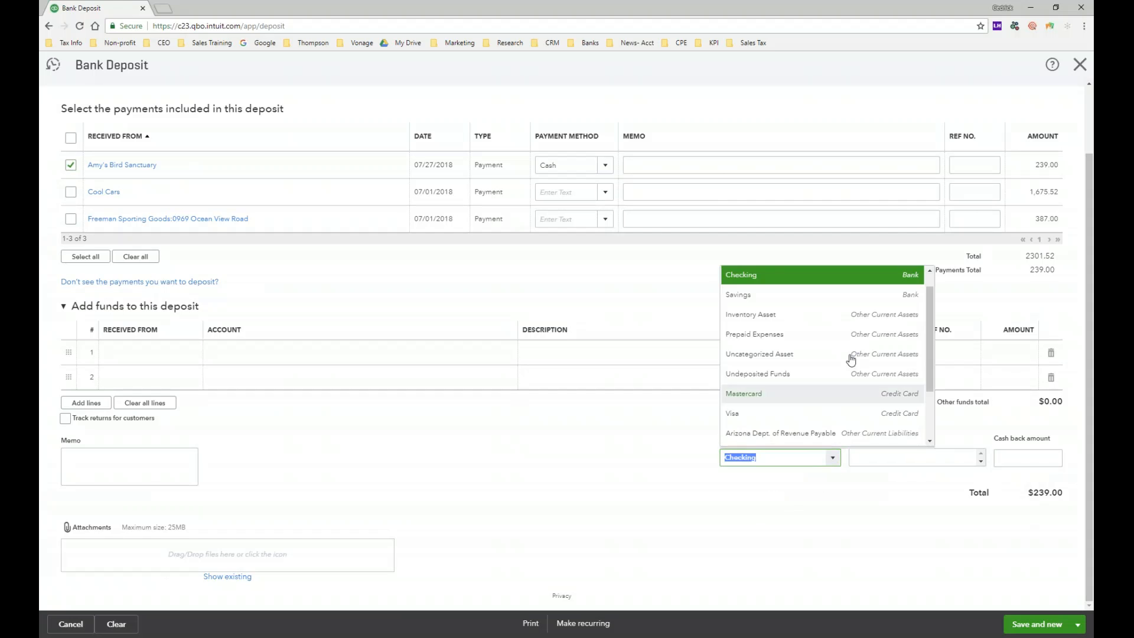
pyautogui.click(840, 502)
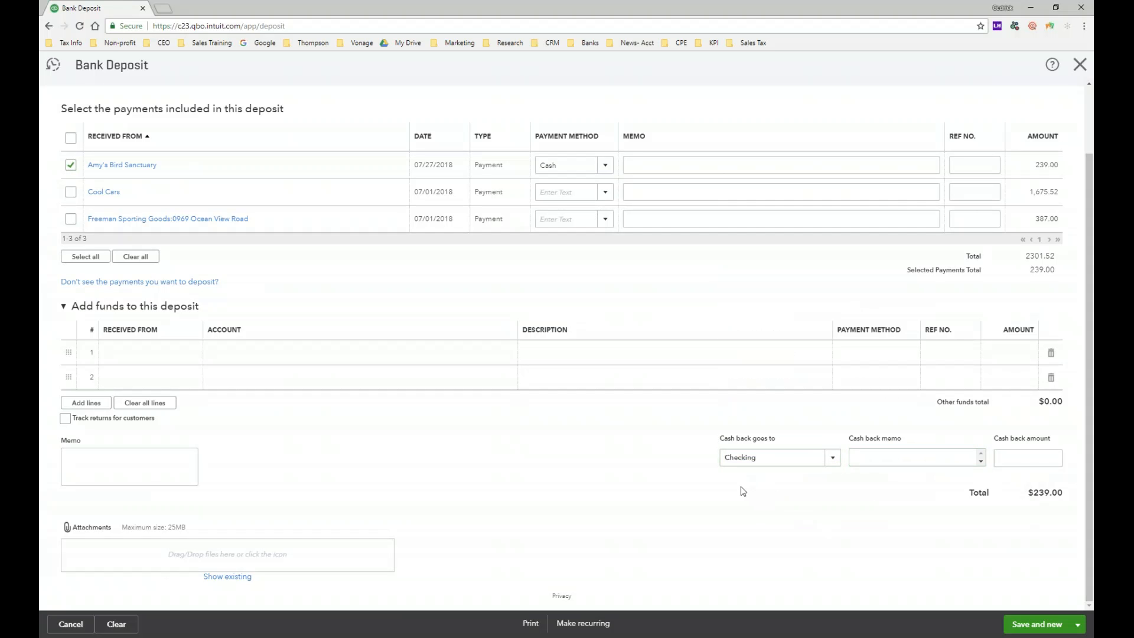
pyautogui.click(1028, 458)
pyautogui.click(569, 443)
pyautogui.scroll(2, 581, 437)
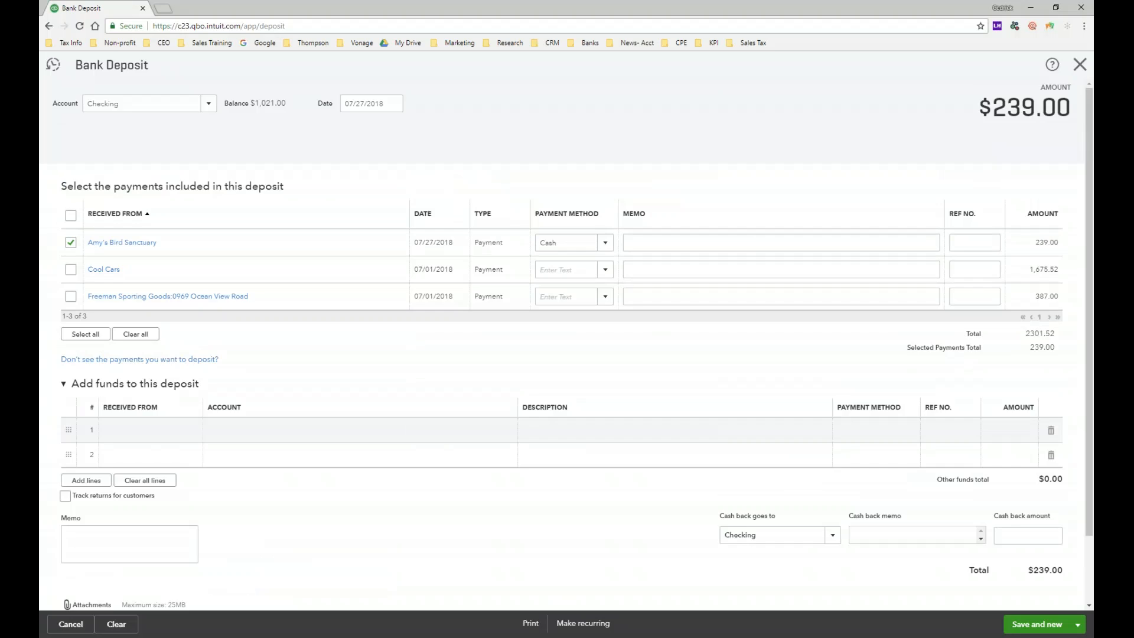
# Step: Check the bank deposit's details, and save and close the deposit
pyautogui.scroll(-2, 566, 345)
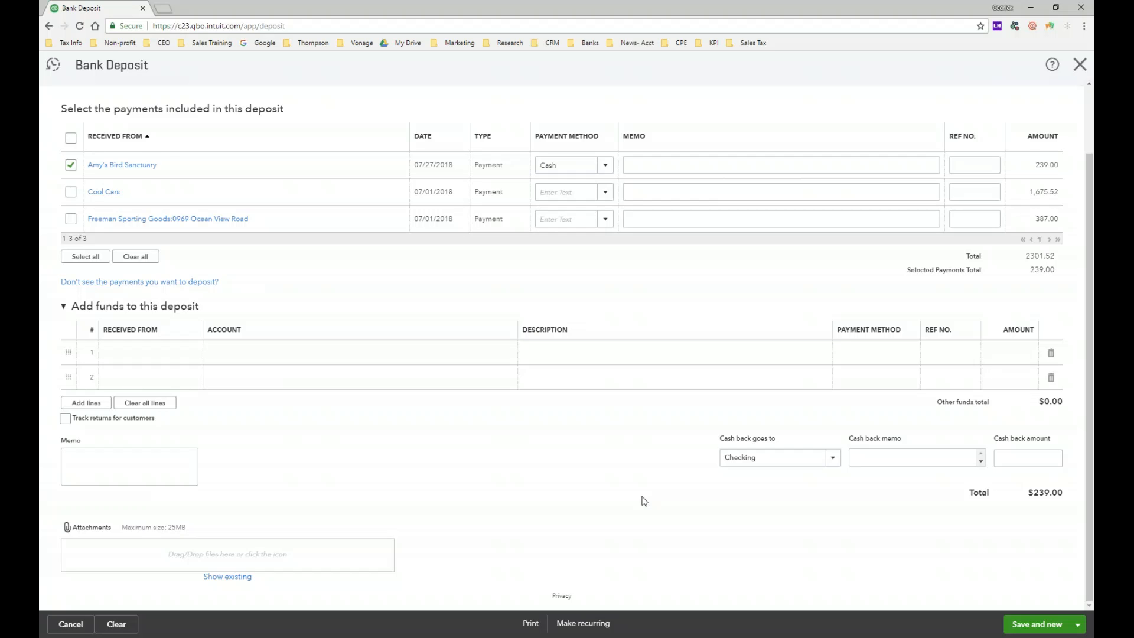
pyautogui.scroll(2, 614, 494)
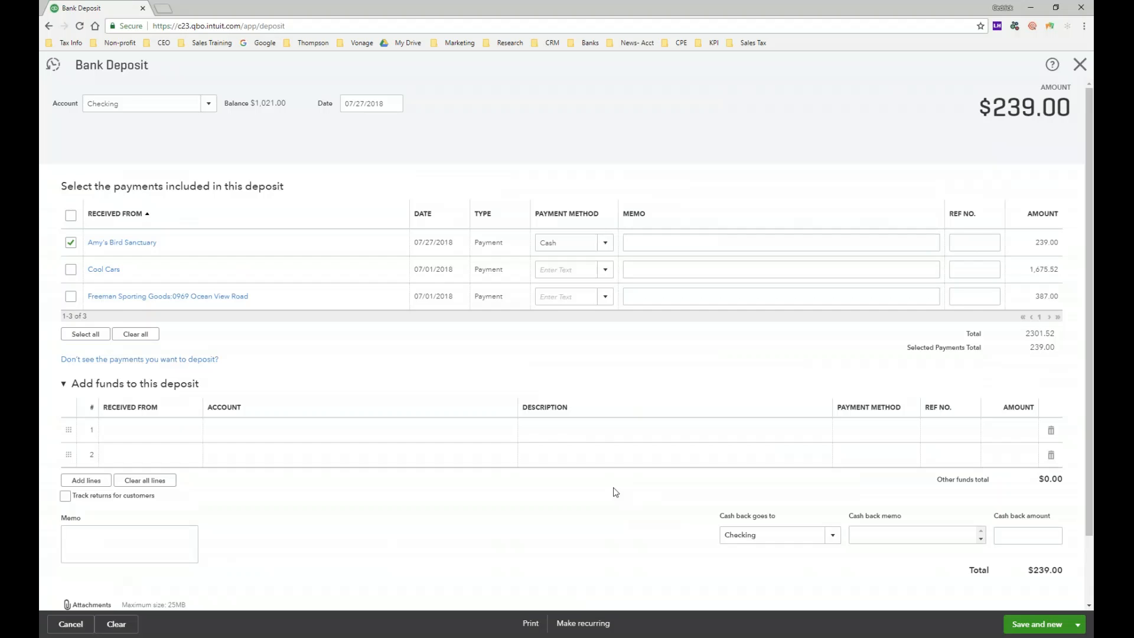
pyautogui.scroll(-2, 975, 189)
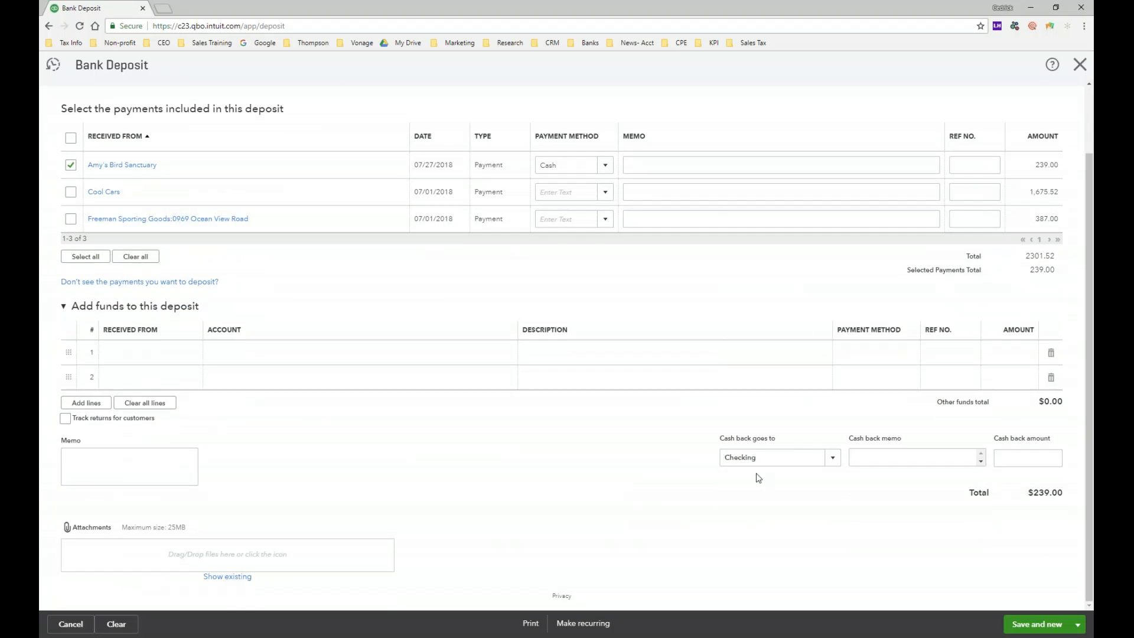
pyautogui.click(1078, 625)
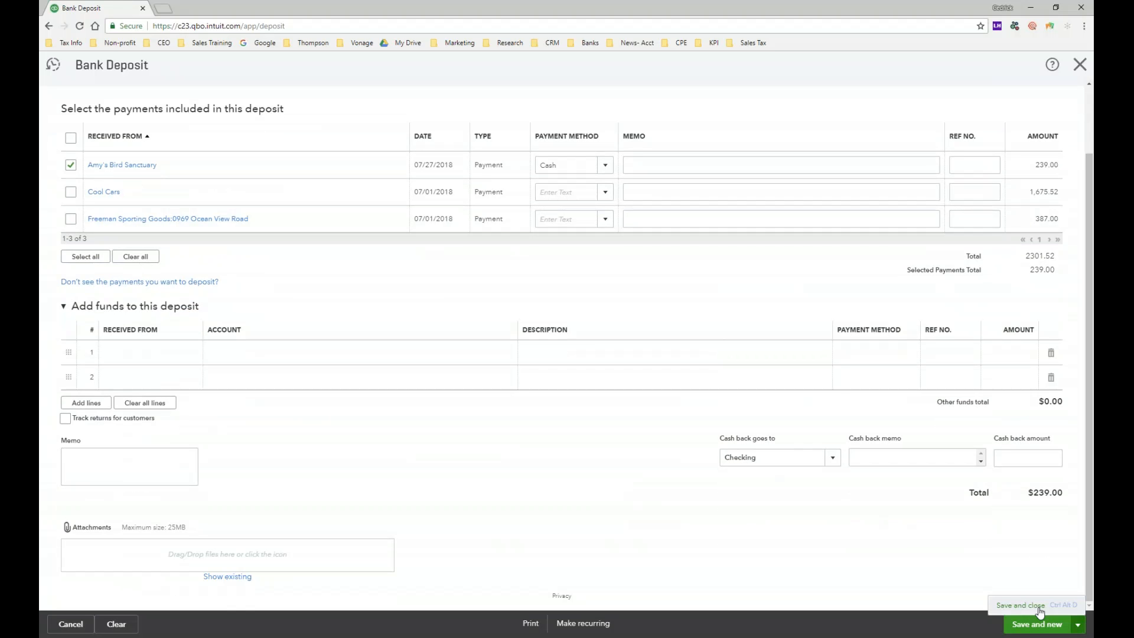
pyautogui.click(1039, 606)
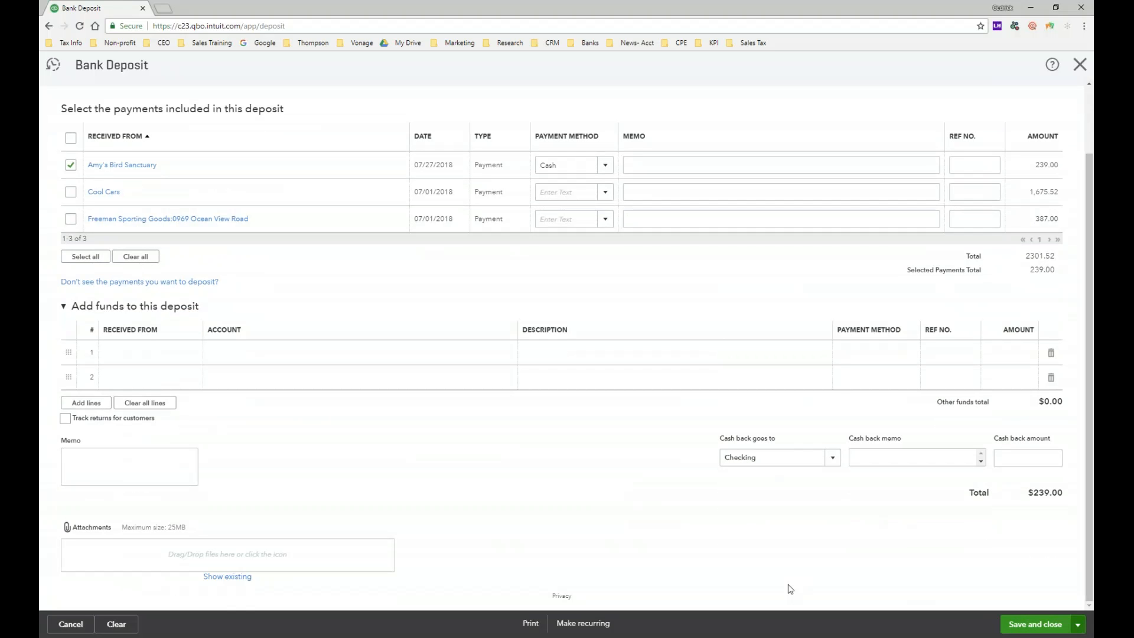